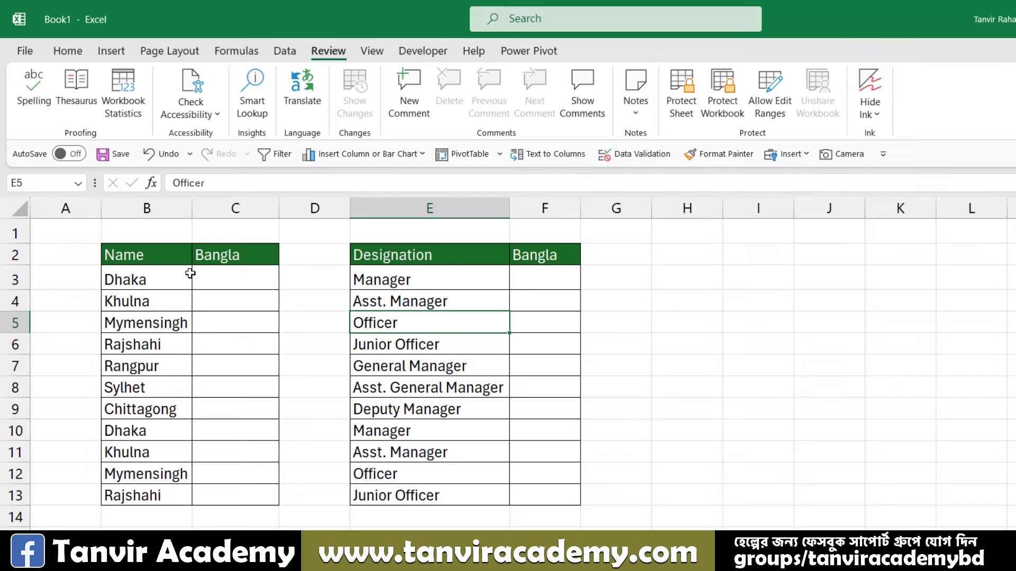
Point out the place names, designations and their empty Bangla columns across both tables
drag(154, 272, 138, 489)
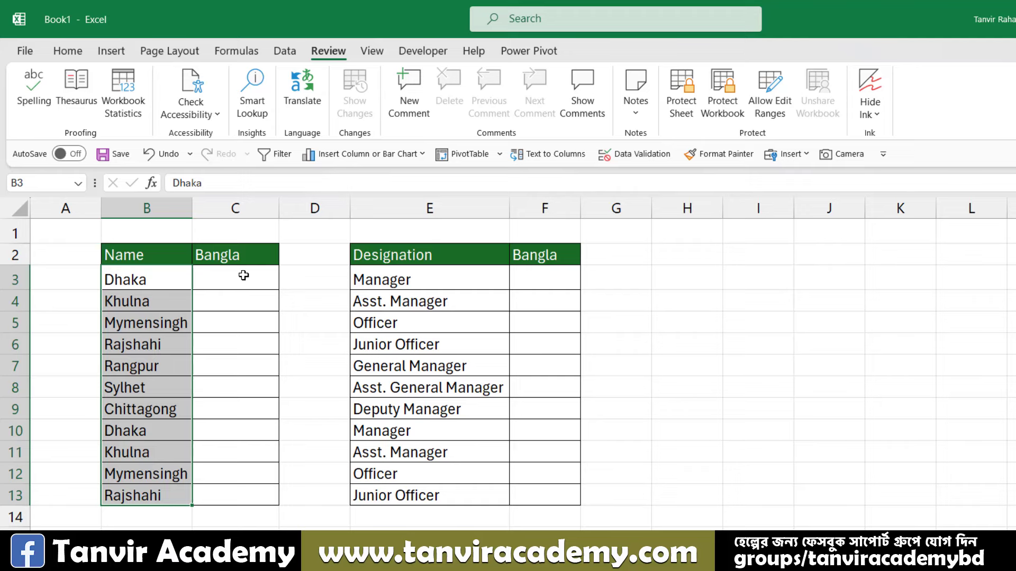
click(243, 276)
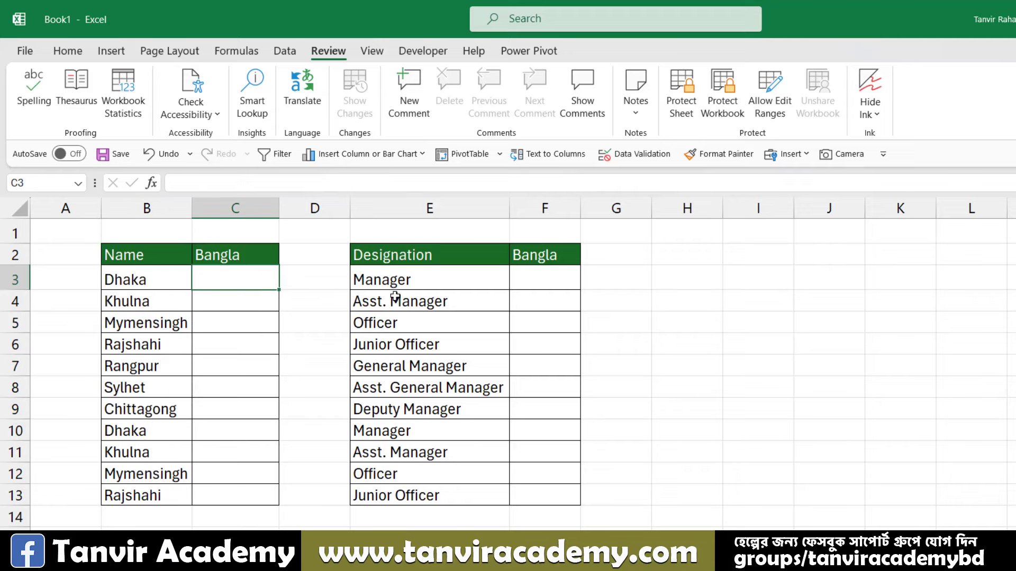
drag(393, 285, 379, 485)
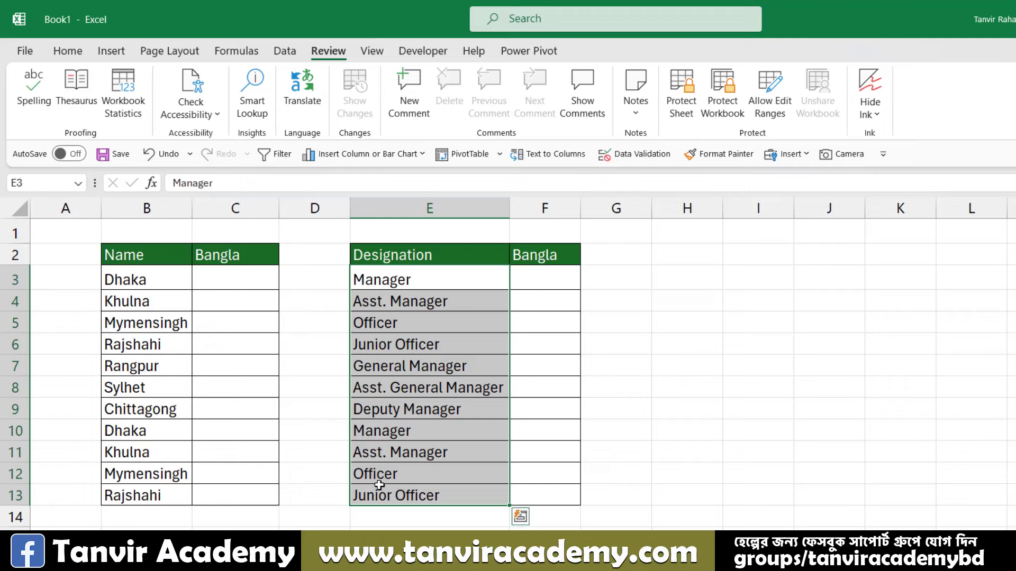
drag(528, 289, 533, 485)
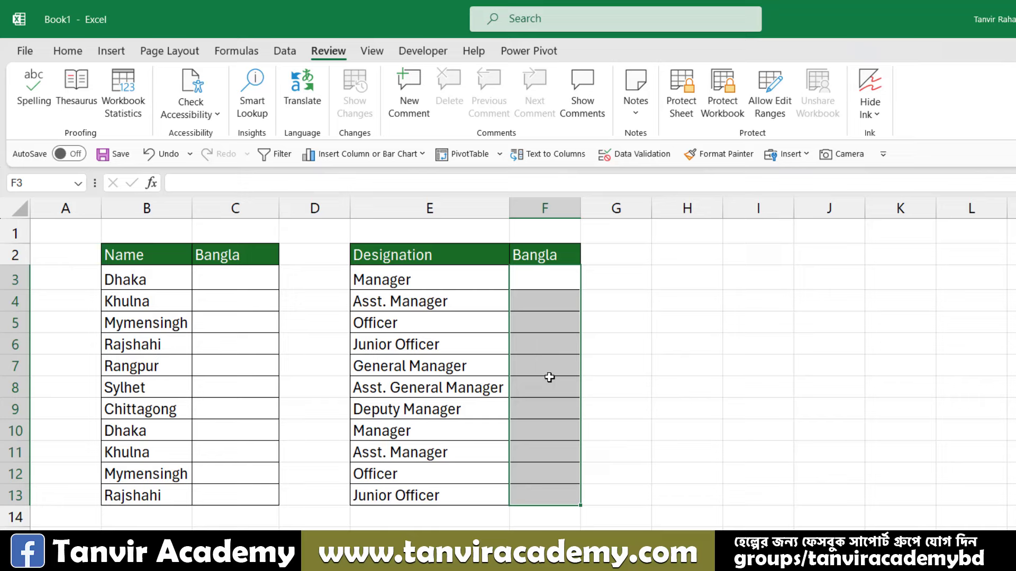
drag(148, 269, 445, 493)
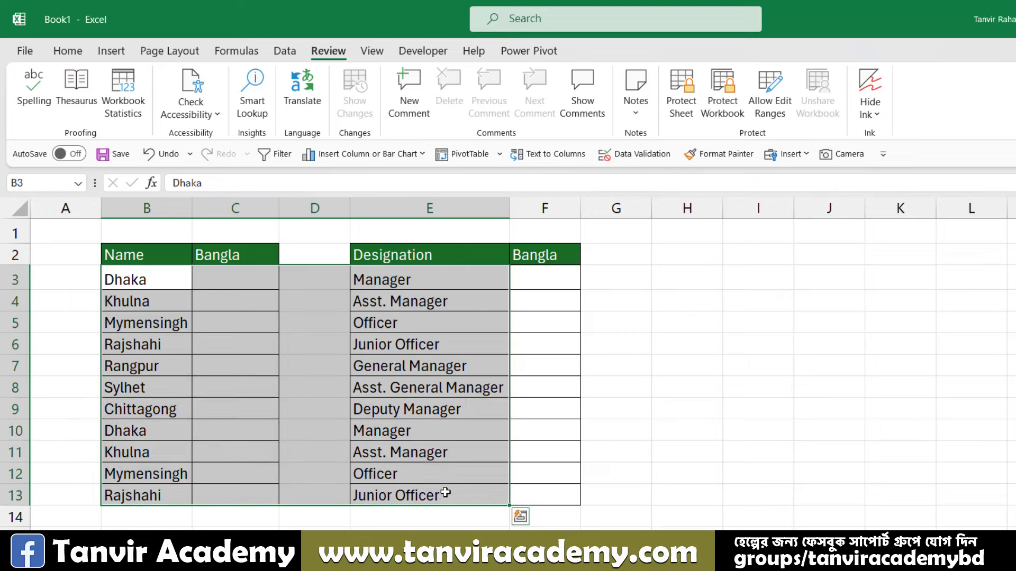
click(229, 281)
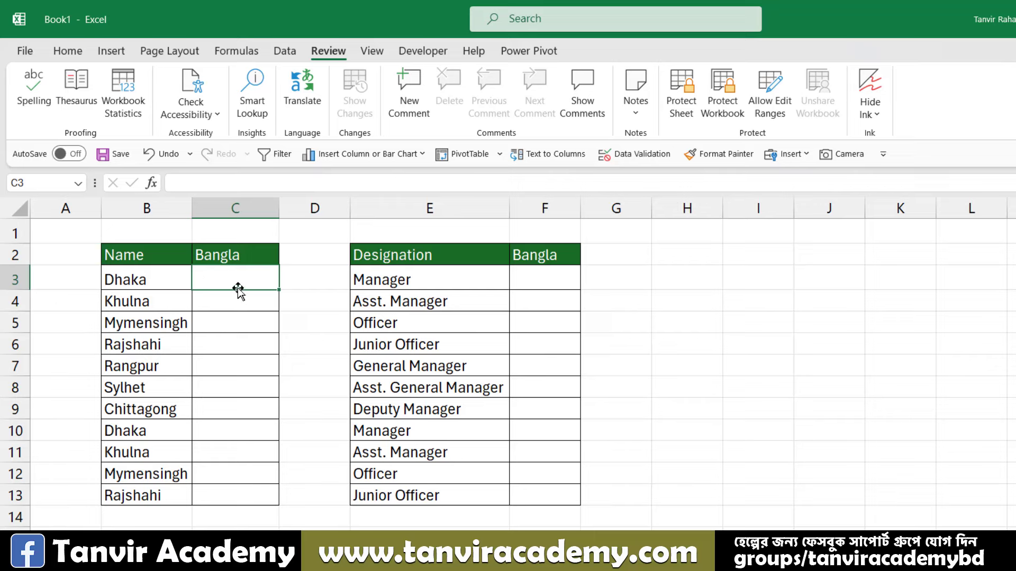
Select the place names B3:B13 and translate them with Review > Translate
click(164, 280)
drag(163, 294, 148, 485)
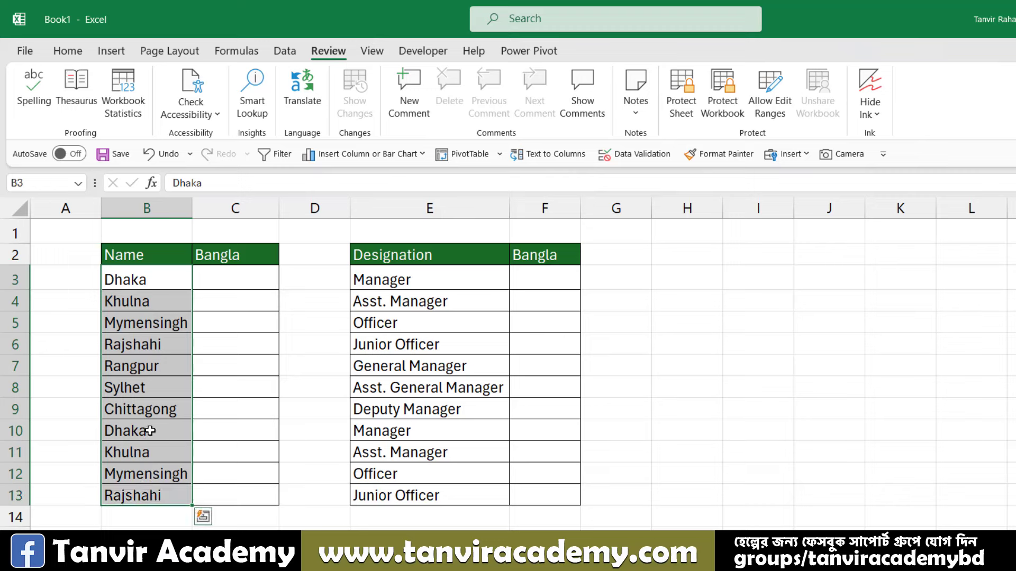
click(315, 79)
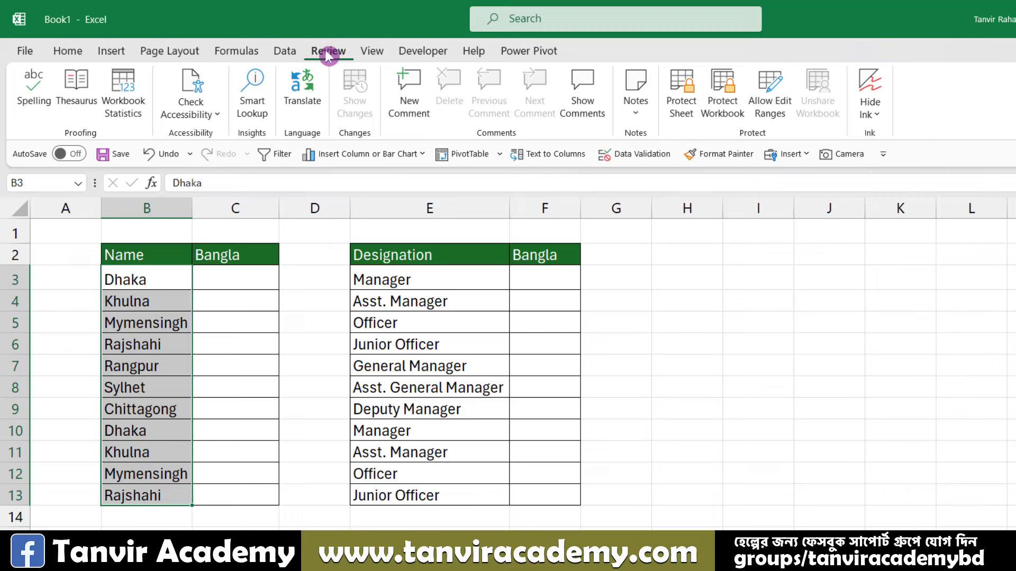
click(303, 97)
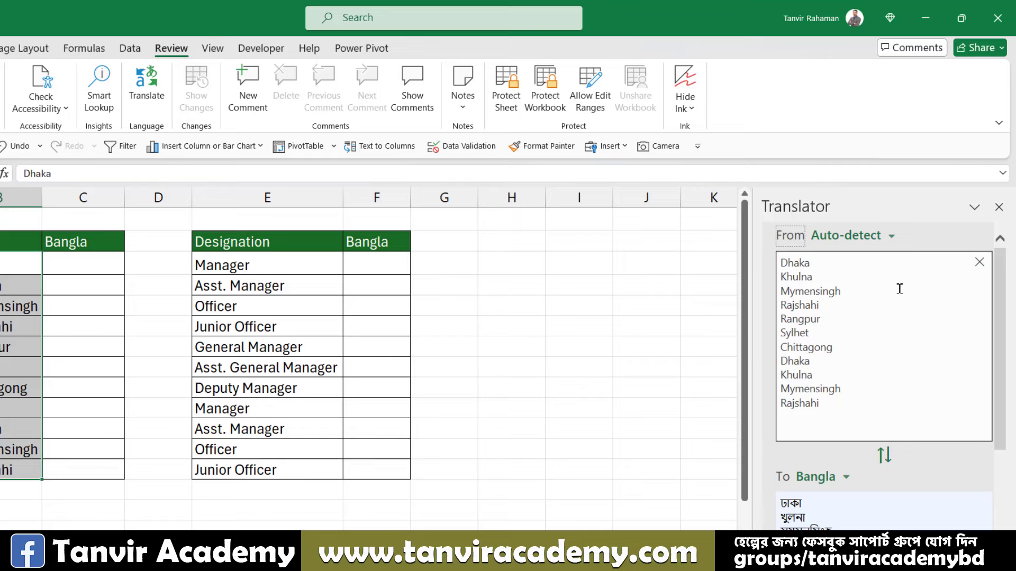
drag(1000, 300, 996, 384)
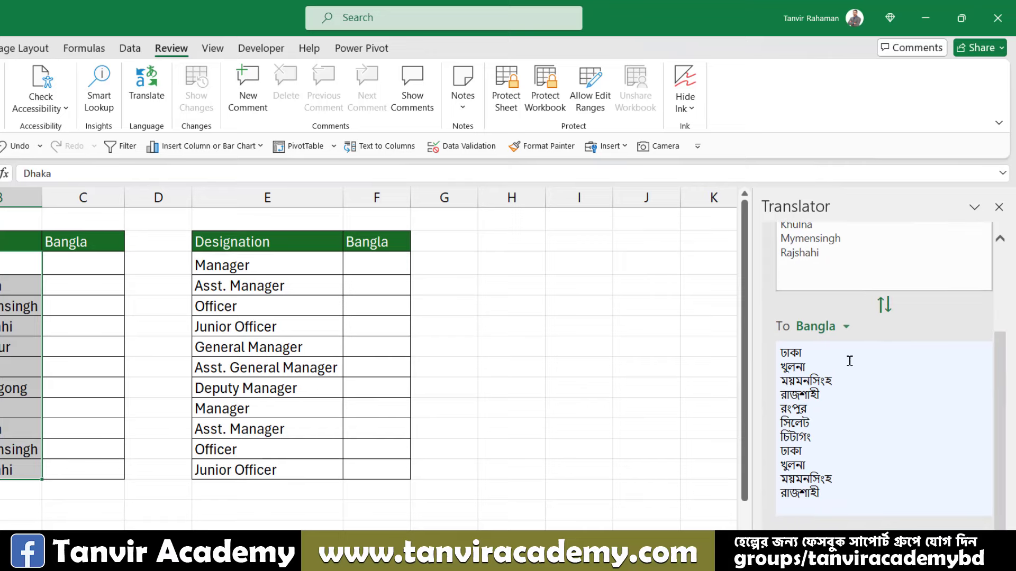
click(845, 330)
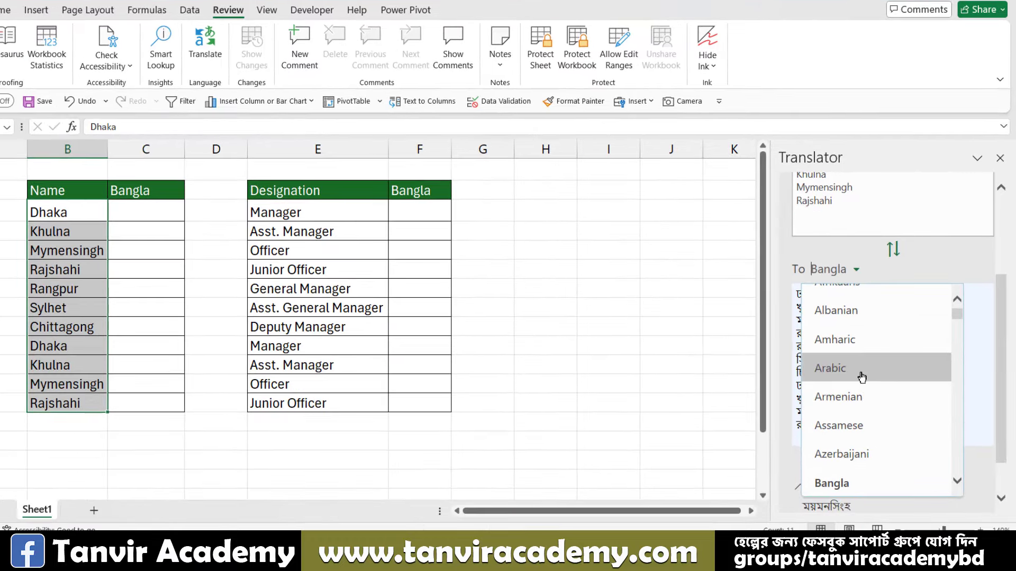
click(862, 376)
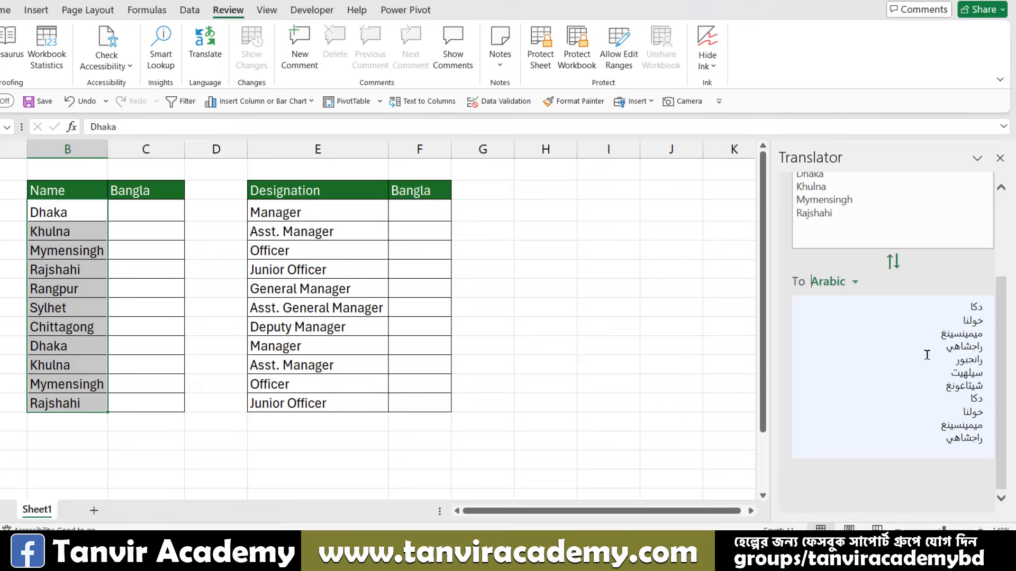
click(855, 283)
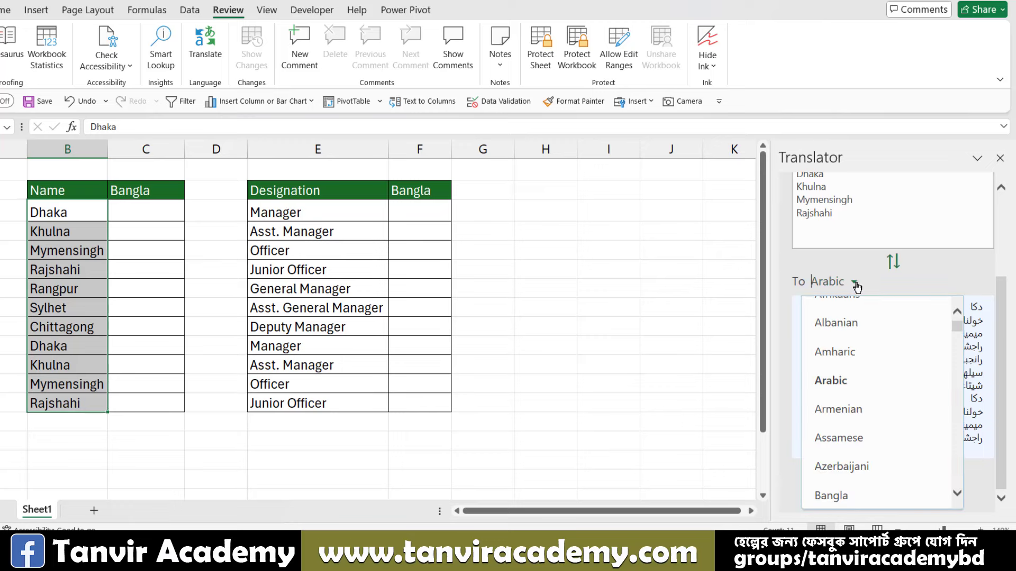
click(829, 496)
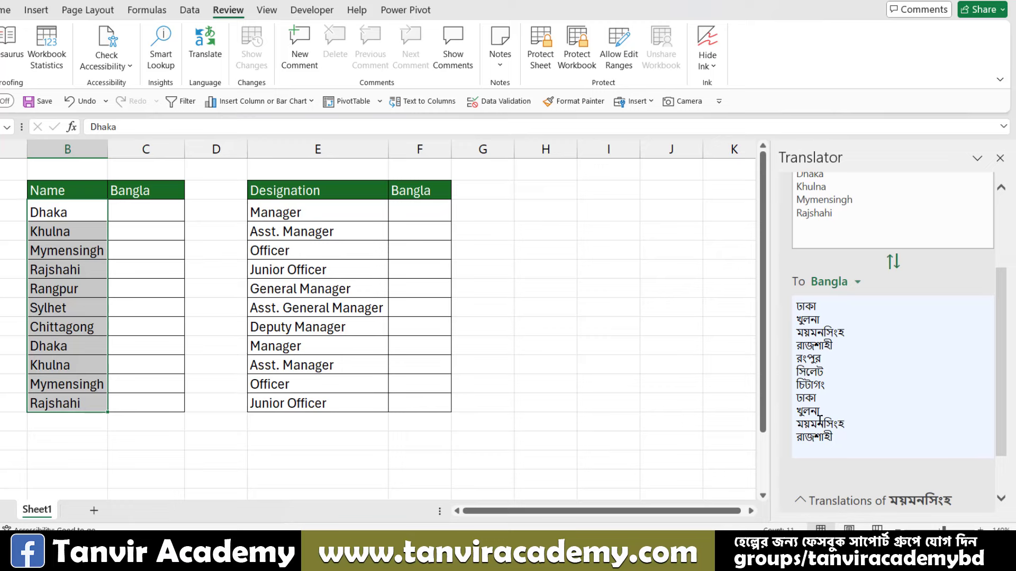
drag(839, 437, 787, 300)
key(ctrl+c)
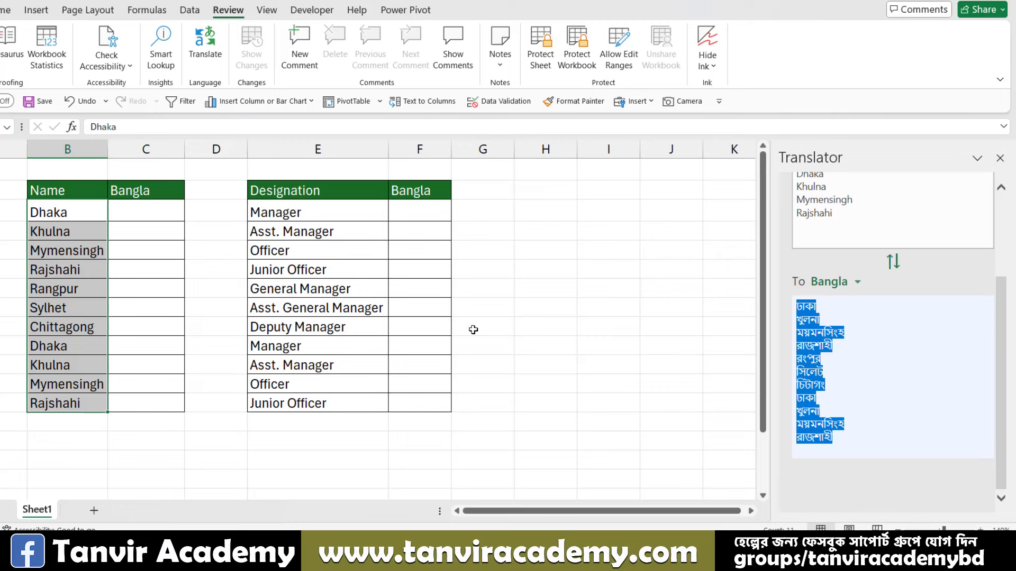
click(149, 212)
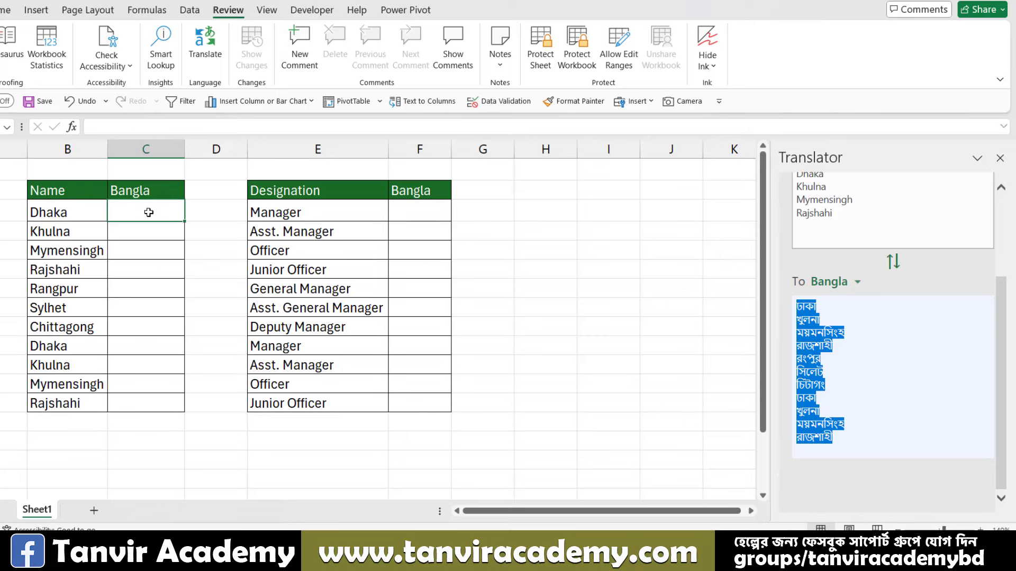
key(ctrl+v)
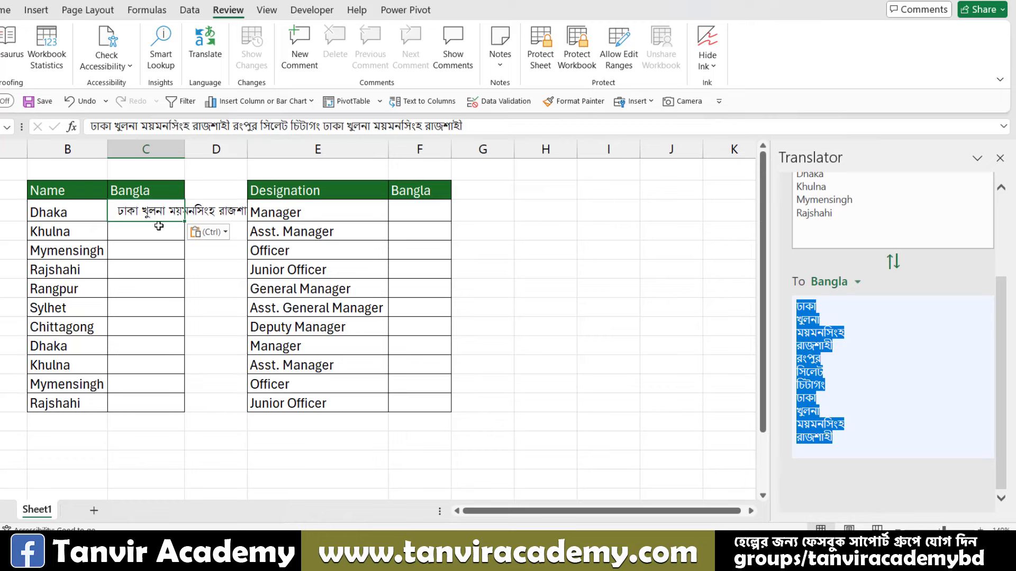
key(Delete)
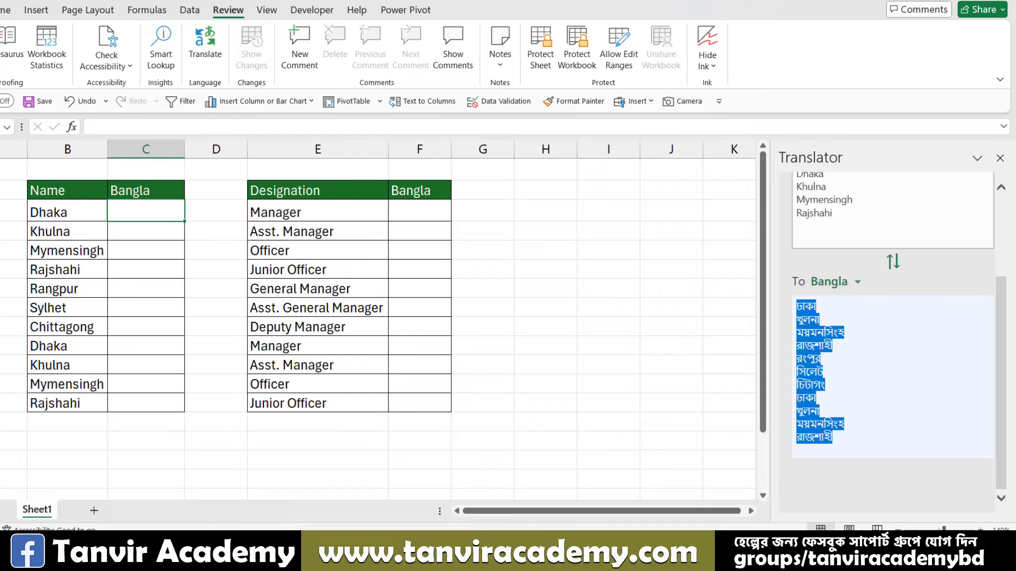
Paste the Bangla city names into a new Notepad note, remove the trailing blank line, and select all
key(super+s)
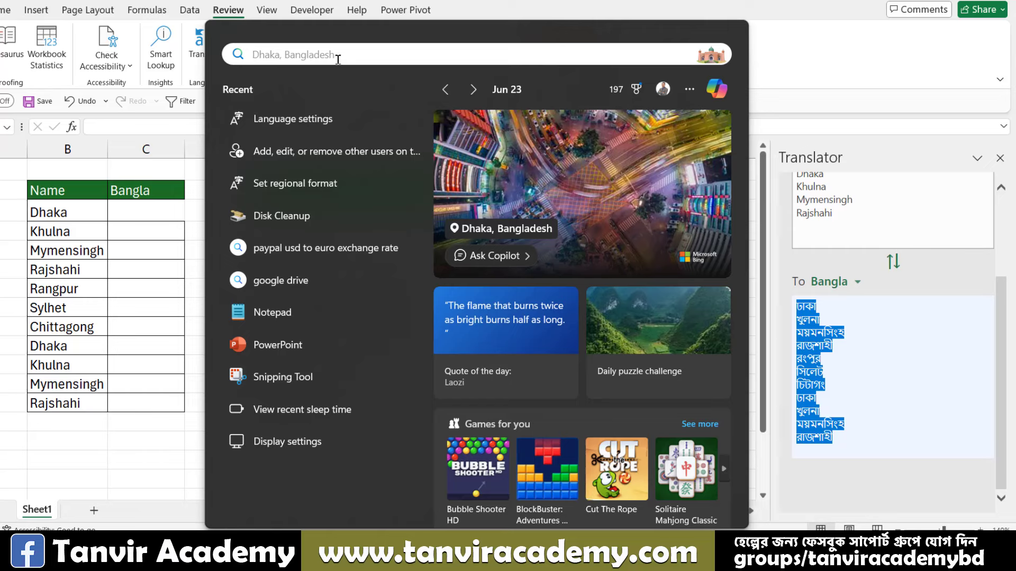
click(272, 312)
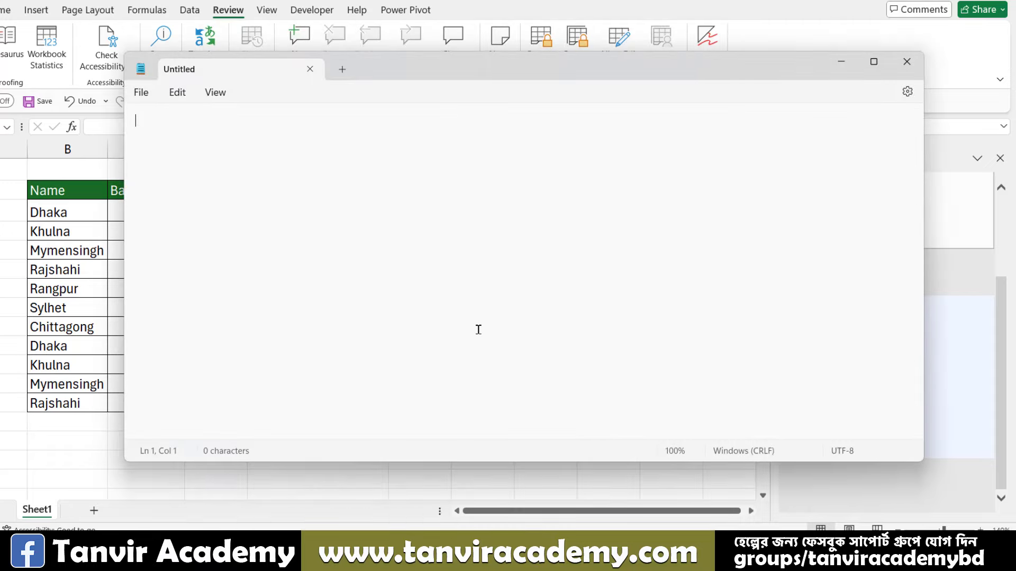
key(ctrl+v)
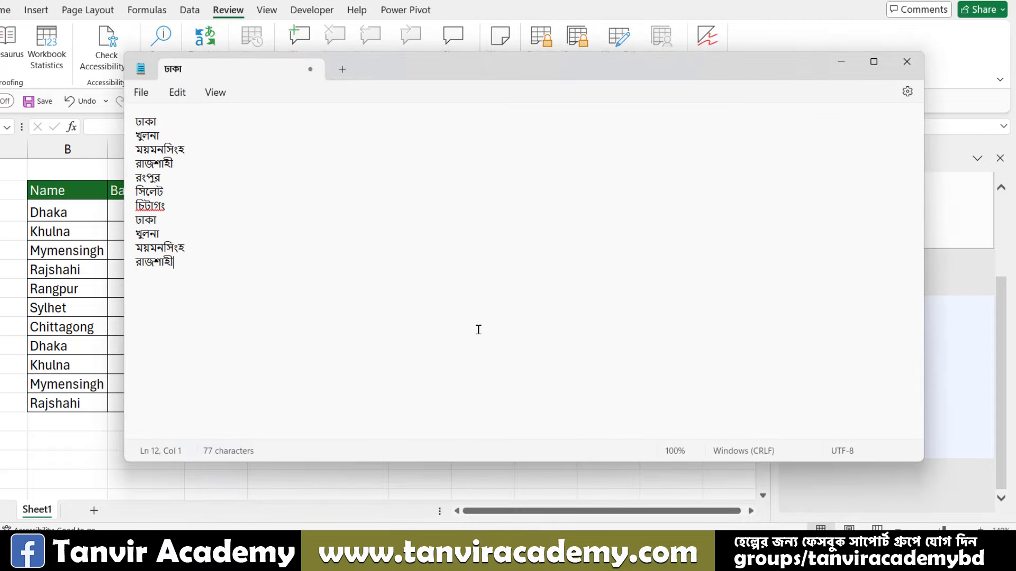
key(BackSpace)
key(ctrl+a)
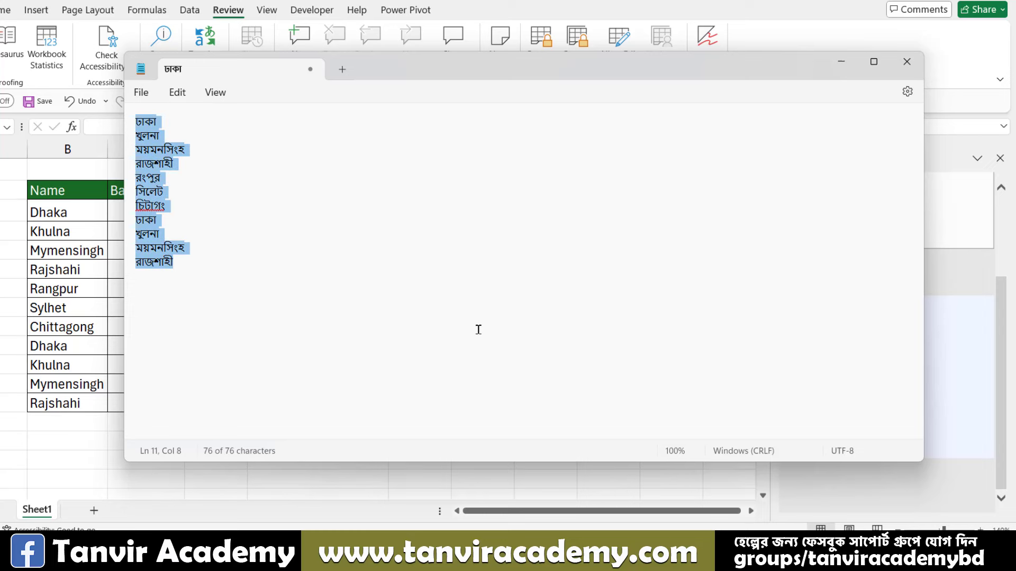
drag(856, 60, 682, 108)
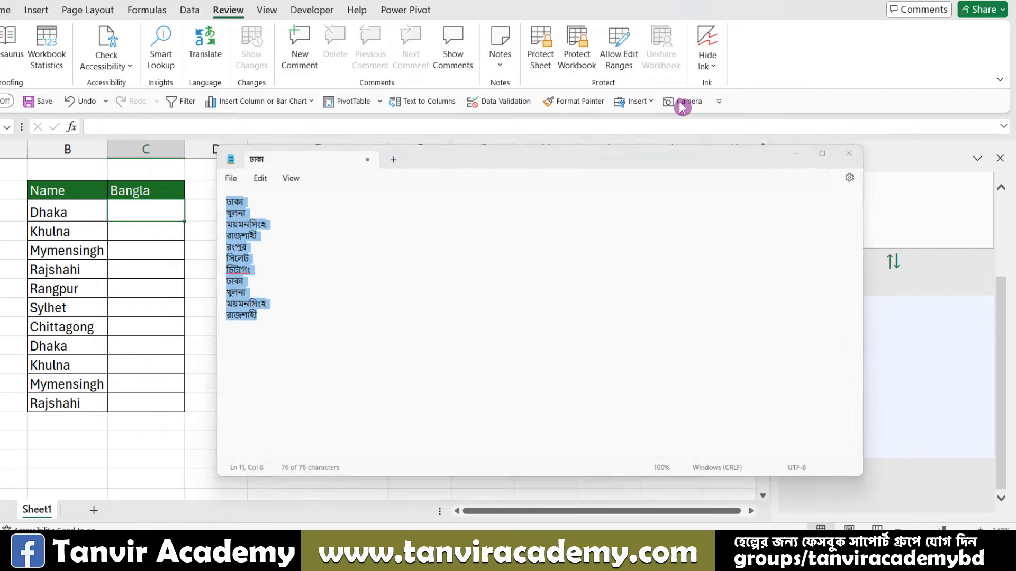
Paste the Bangla names into C3:C13 and remove the indent from ঢাকা in C3
key(ctrl+v)
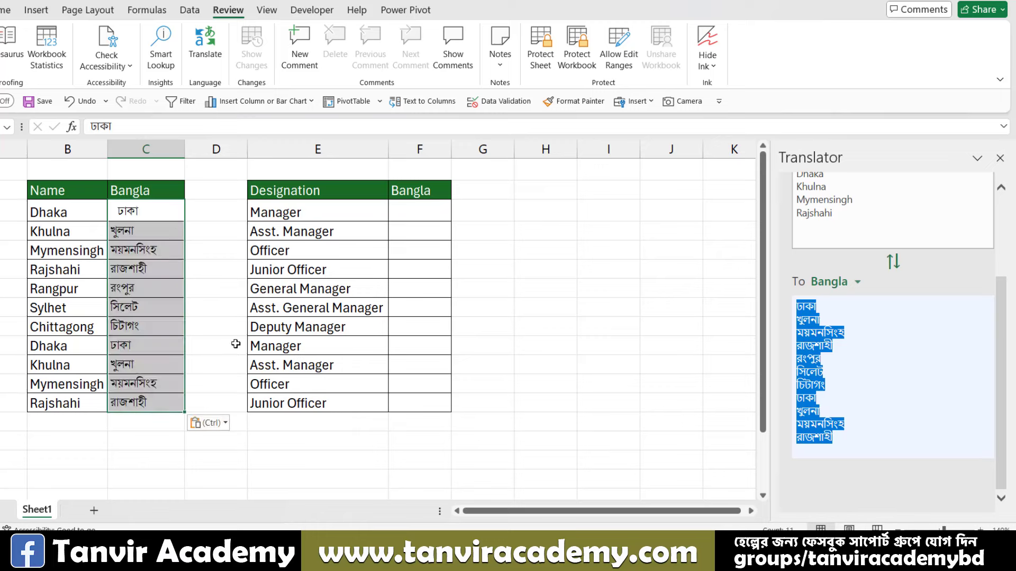
click(145, 220)
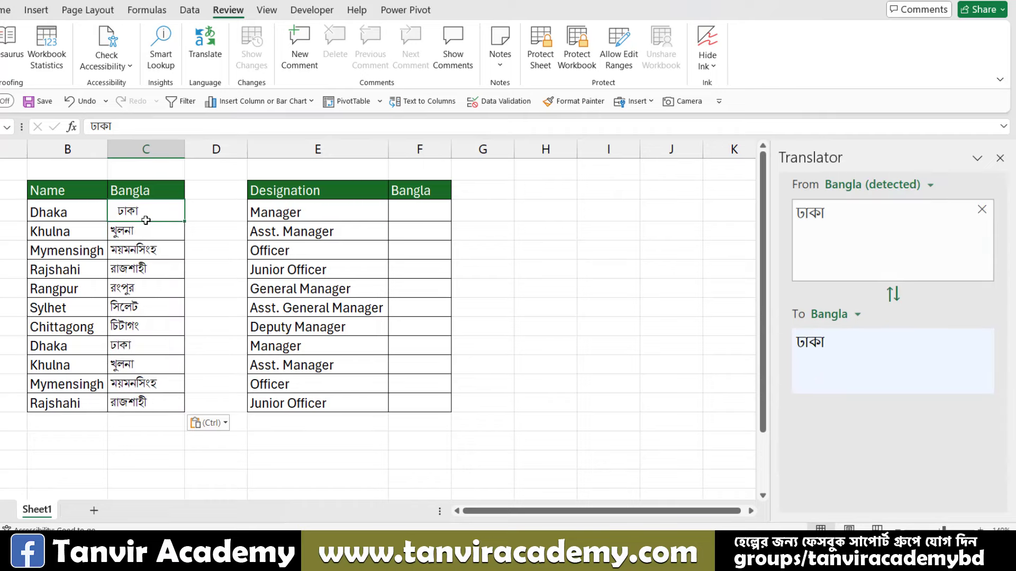
click(7, 10)
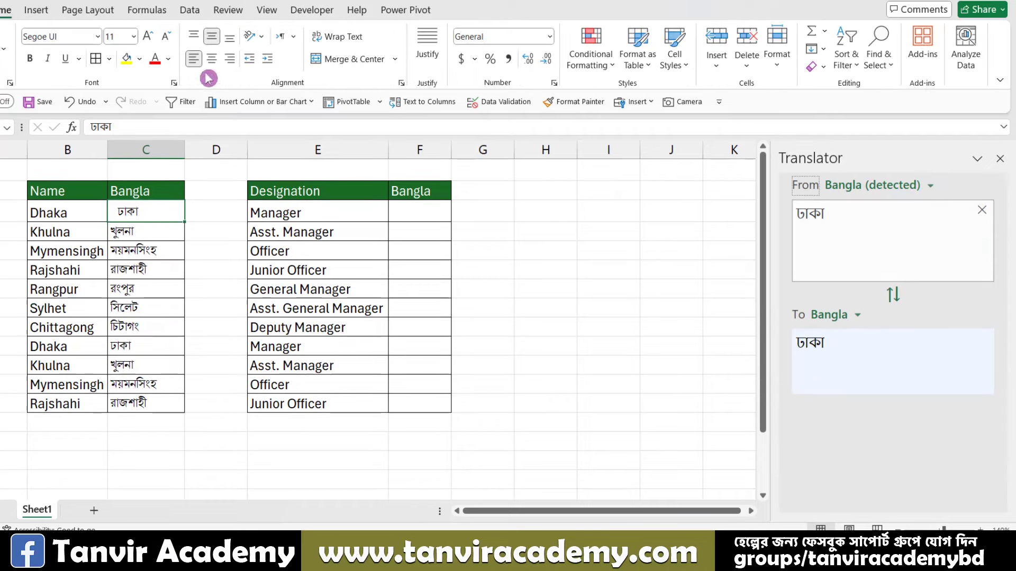
click(252, 61)
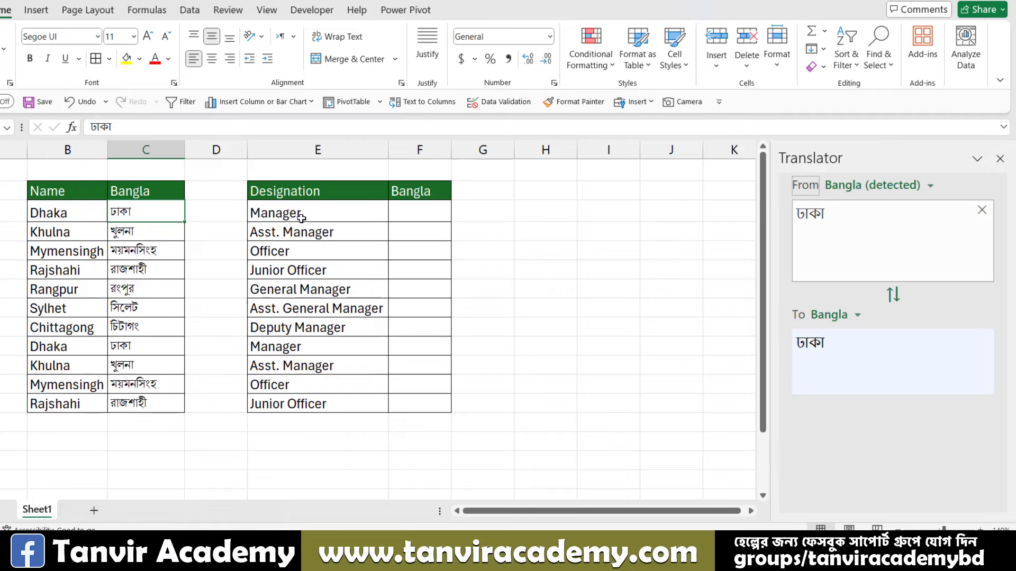
Translate designations E3:E13, Manager to Junior Officer, into Bangla via right-click Translate
drag(299, 214, 283, 405)
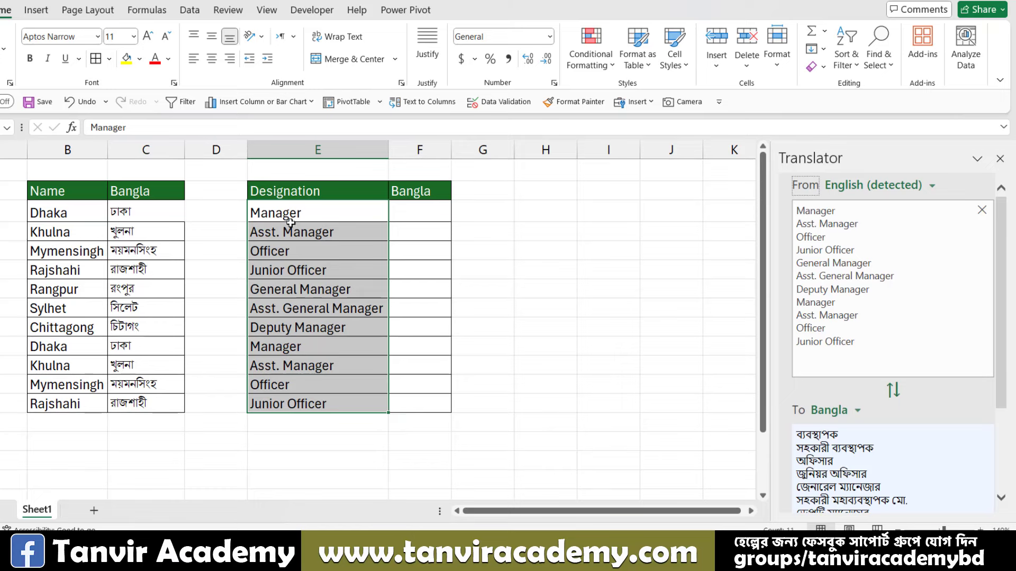
click(1000, 158)
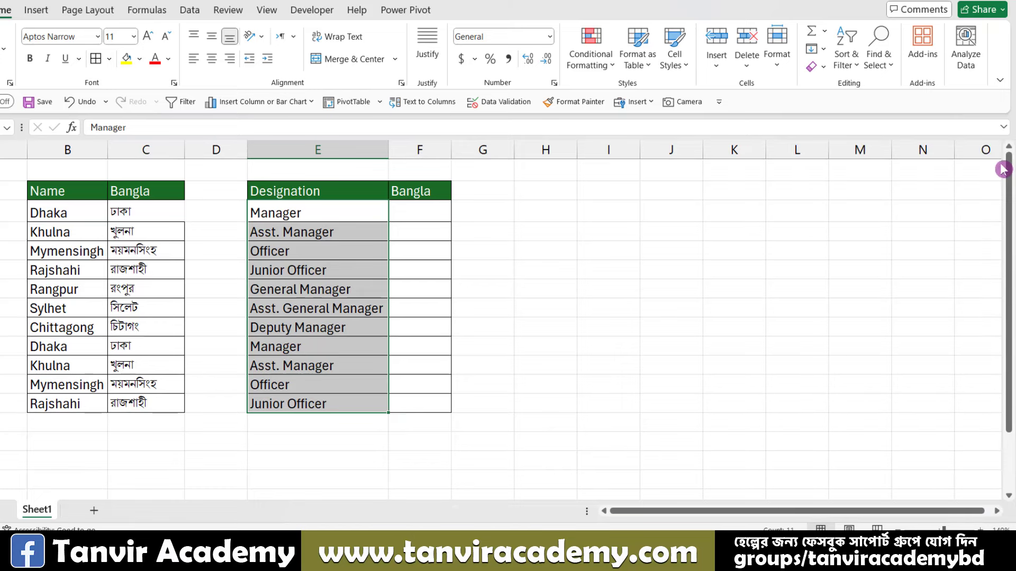
right_click(287, 222)
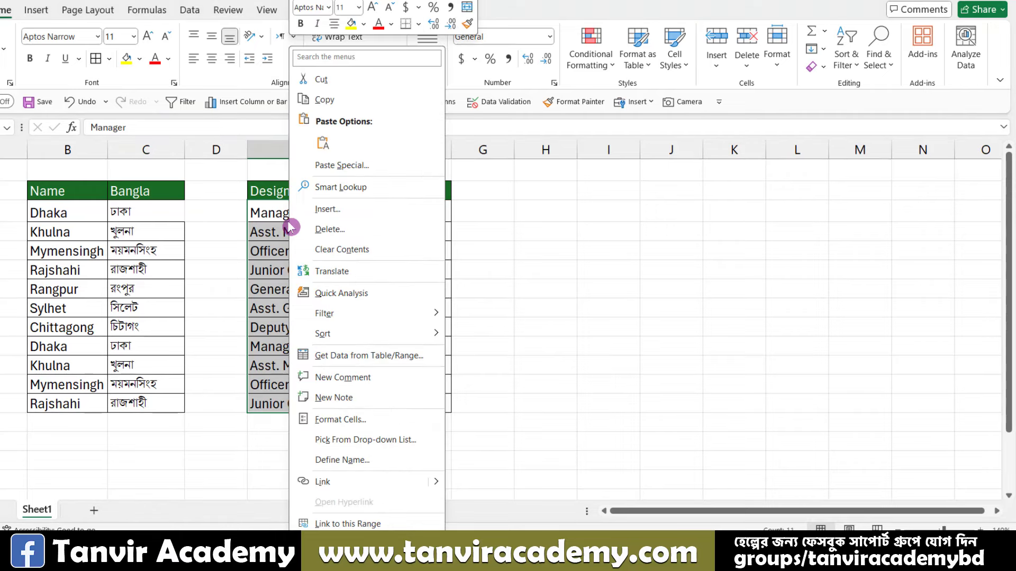
click(340, 271)
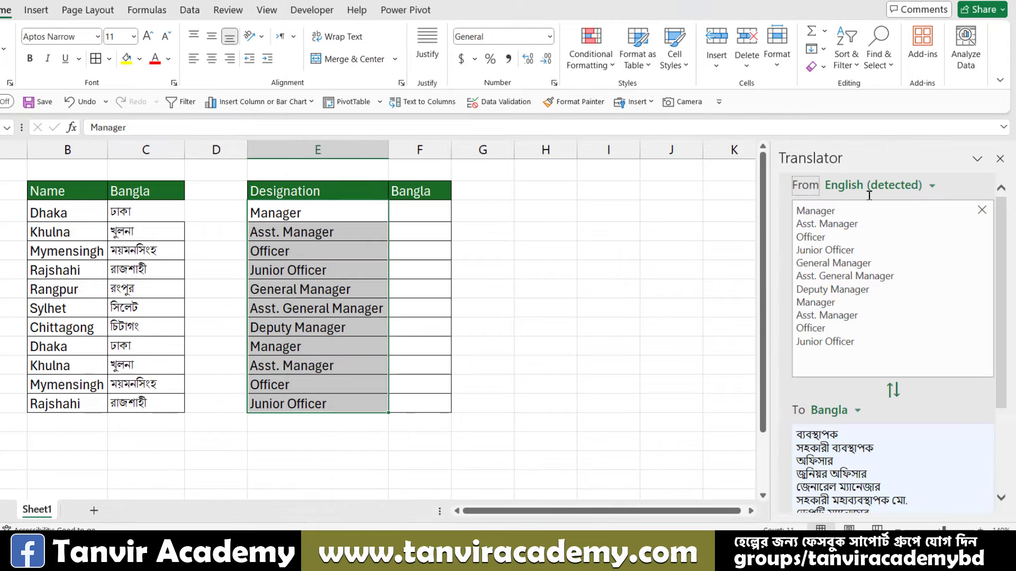
scroll(999, 245, down, 5)
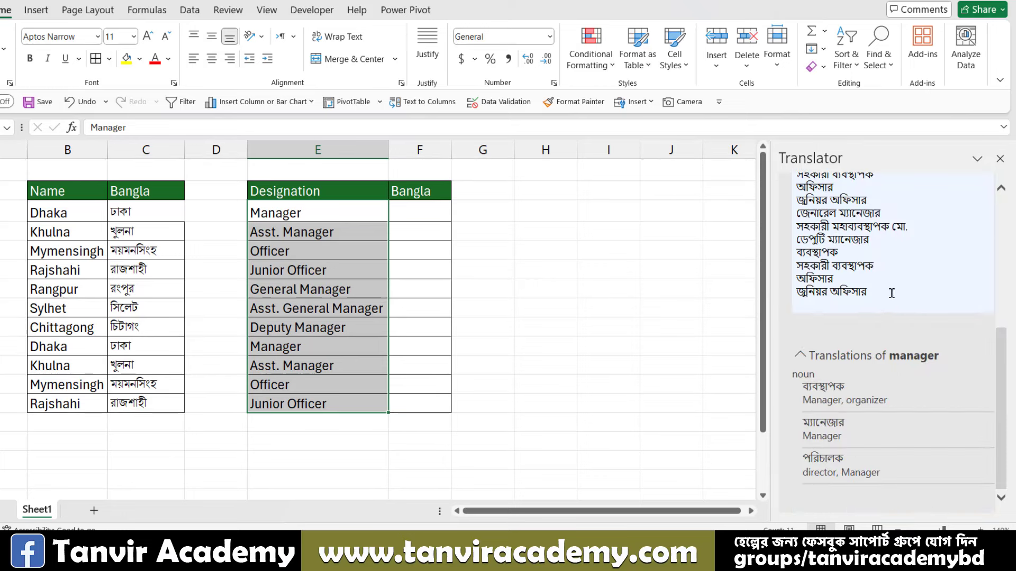
Copy the full Bangla designation list from the Translator pane
drag(1004, 341, 1003, 328)
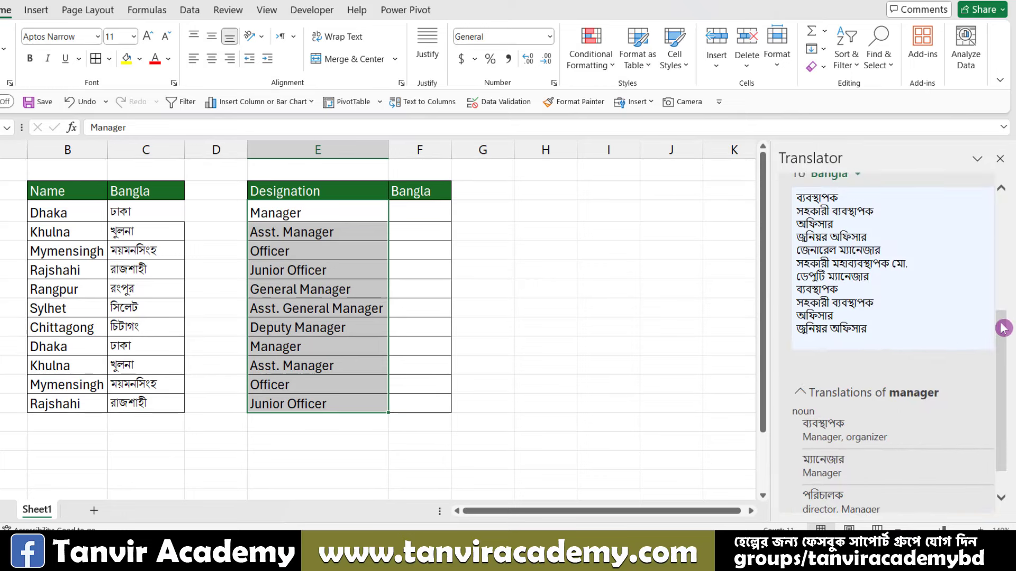
click(921, 321)
key(ctrl+a)
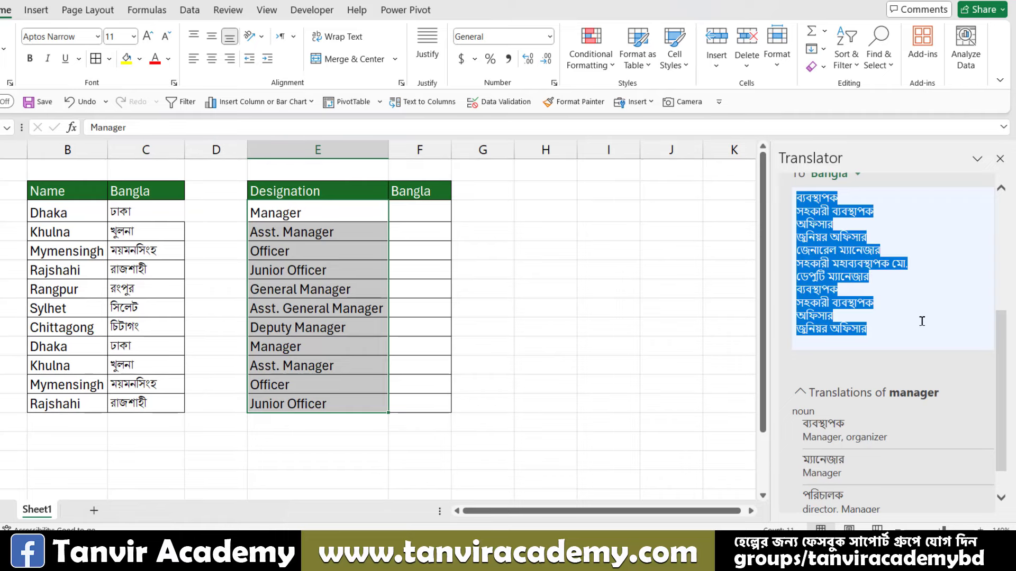
key(ctrl+c)
Paste the list into Notepad, trim its trailing blank line, cut it, and select Excel cell F3
key(alt+Tab)
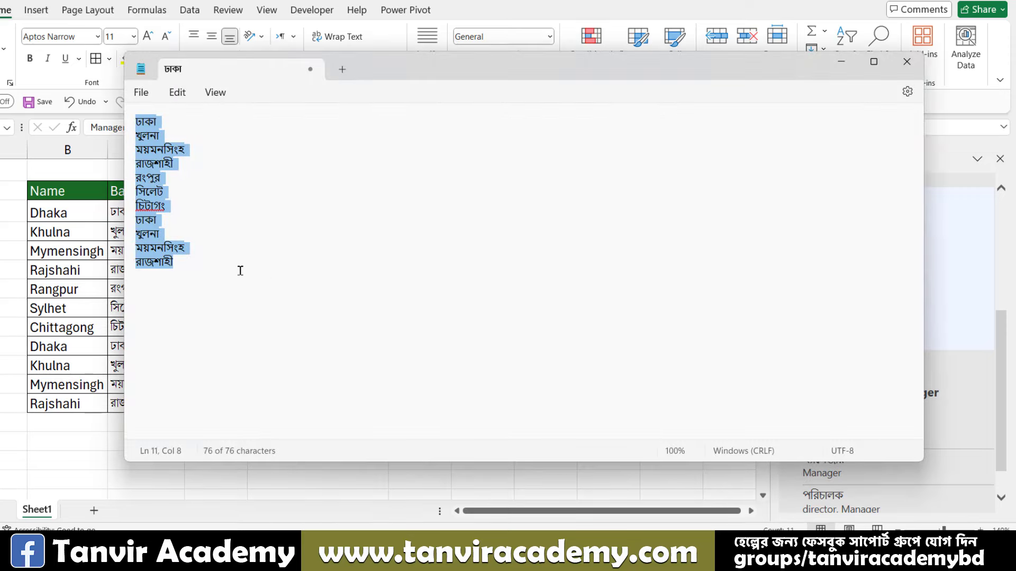
key(ctrl+v)
key(BackSpace)
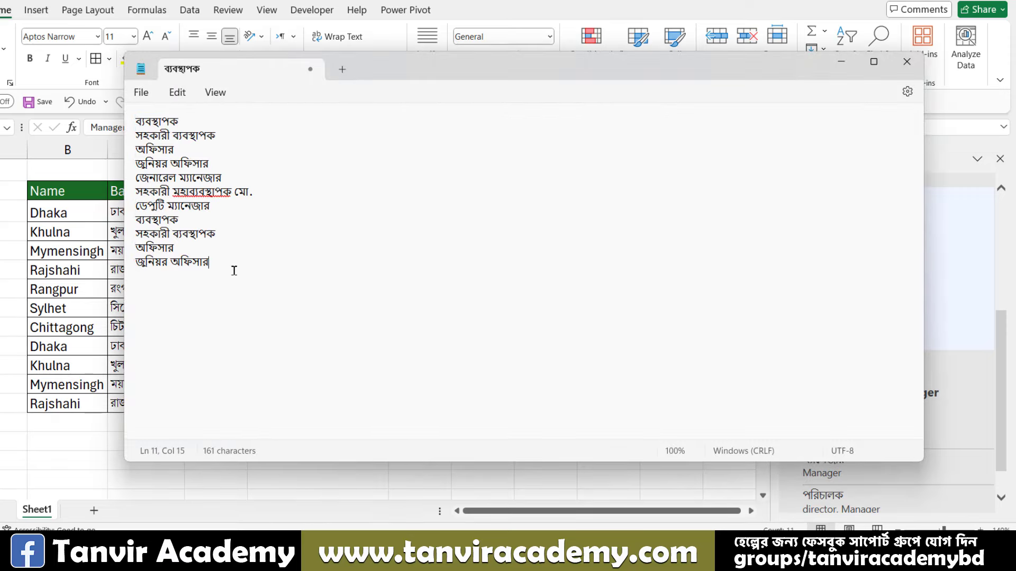
key(ctrl+a)
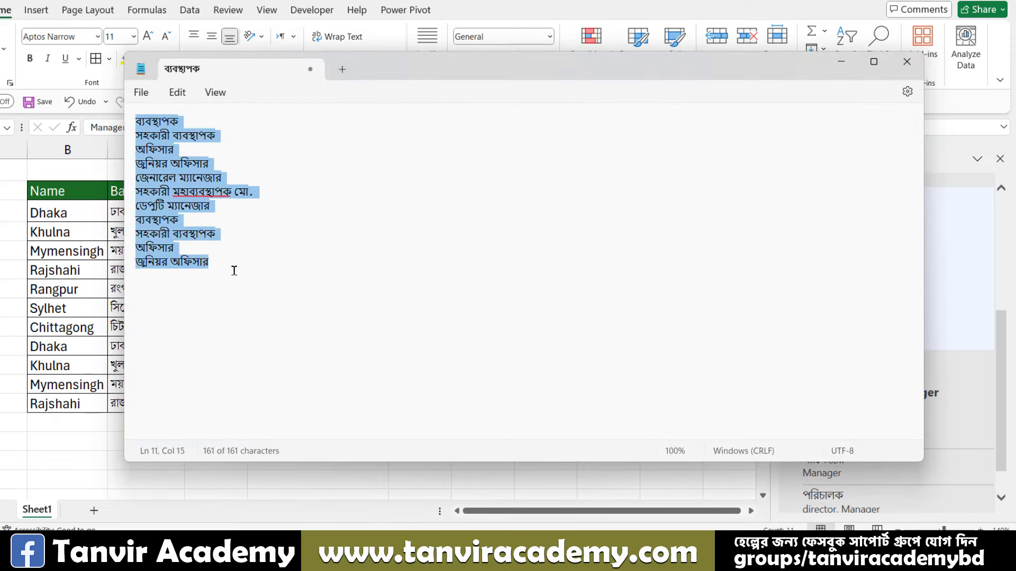
key(ctrl+x)
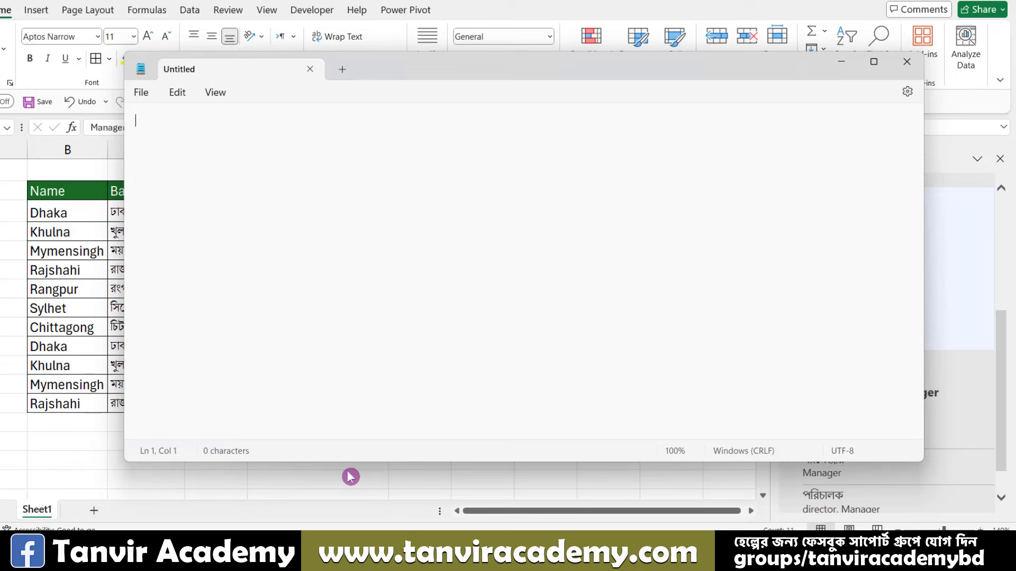
key(alt+Tab)
click(418, 219)
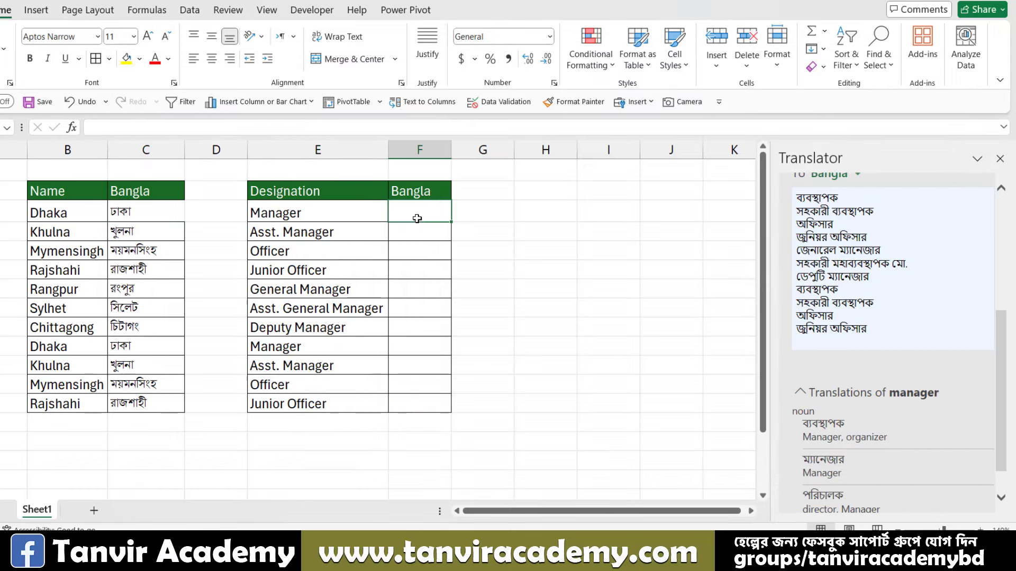
Paste the Bangla designations into F3 and launch the Text Import Wizard from Paste Options
key(ctrl+v)
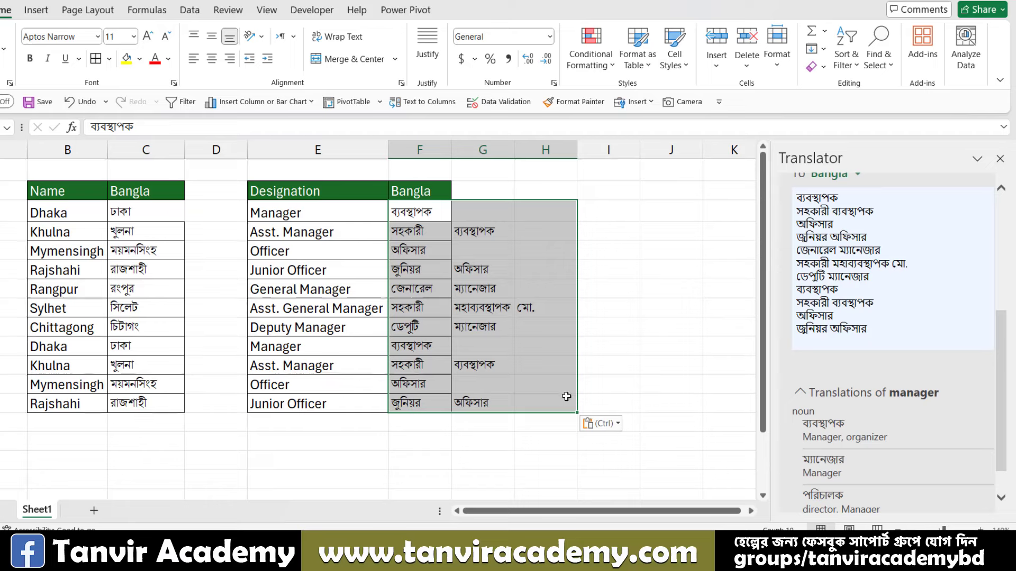
click(614, 424)
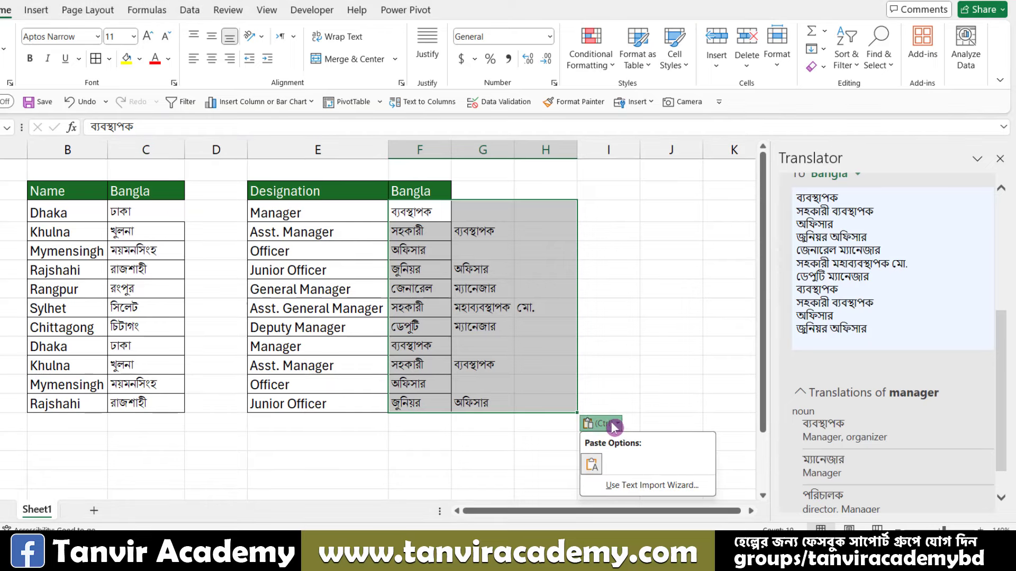
click(635, 495)
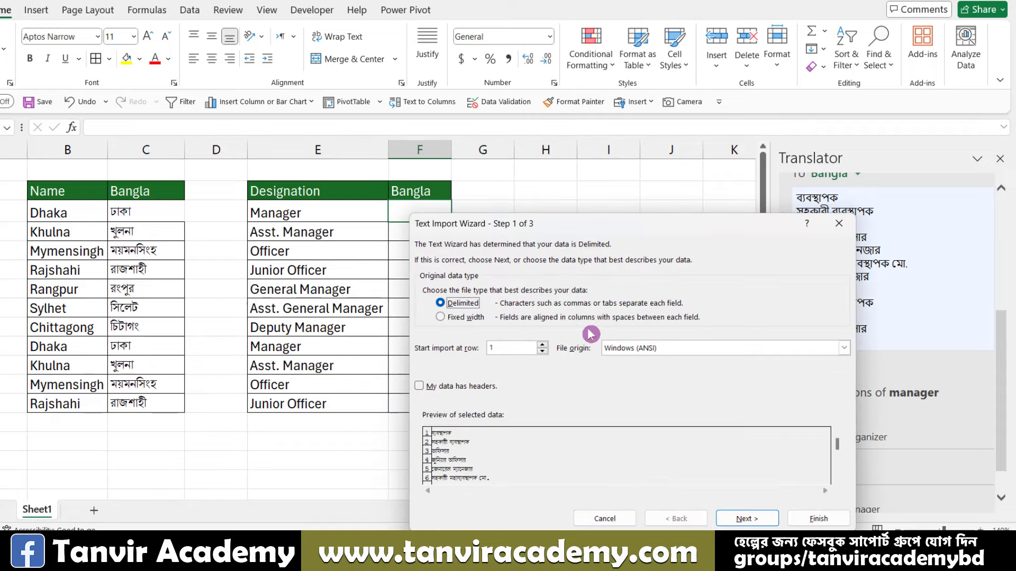
Import the Bangla designations into column F as fixed-width text with default settings
drag(620, 229, 675, 119)
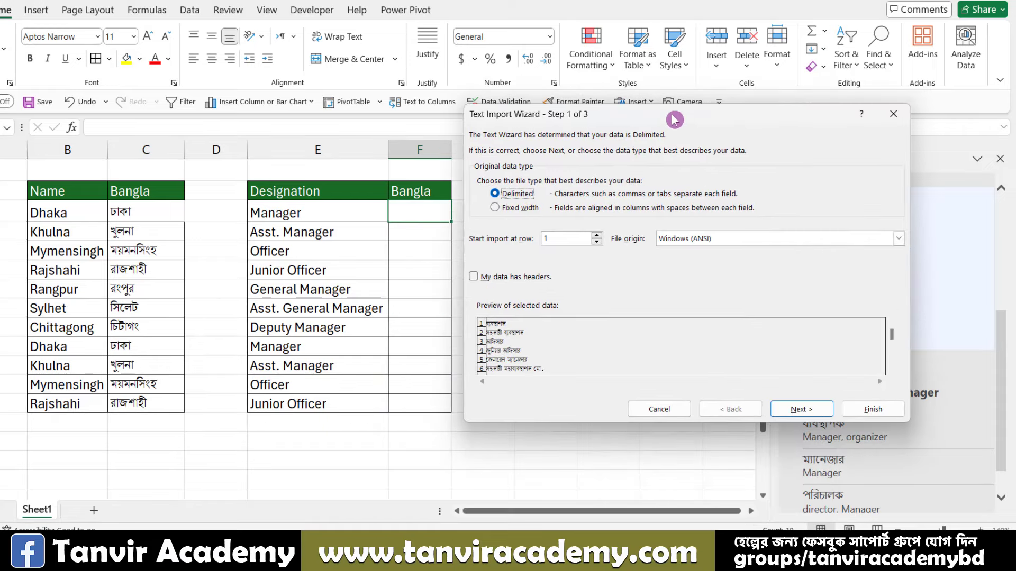
click(524, 211)
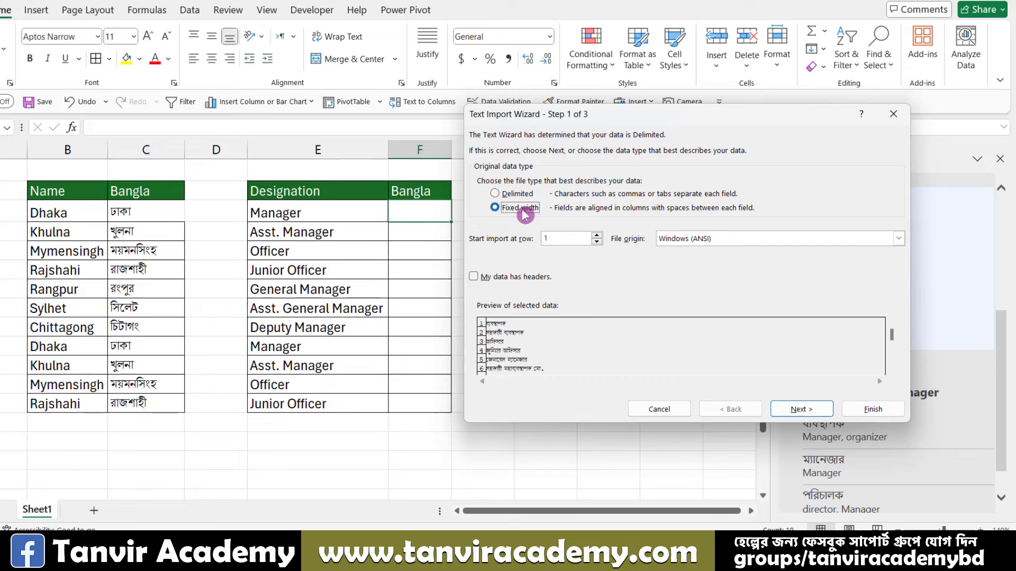
click(796, 410)
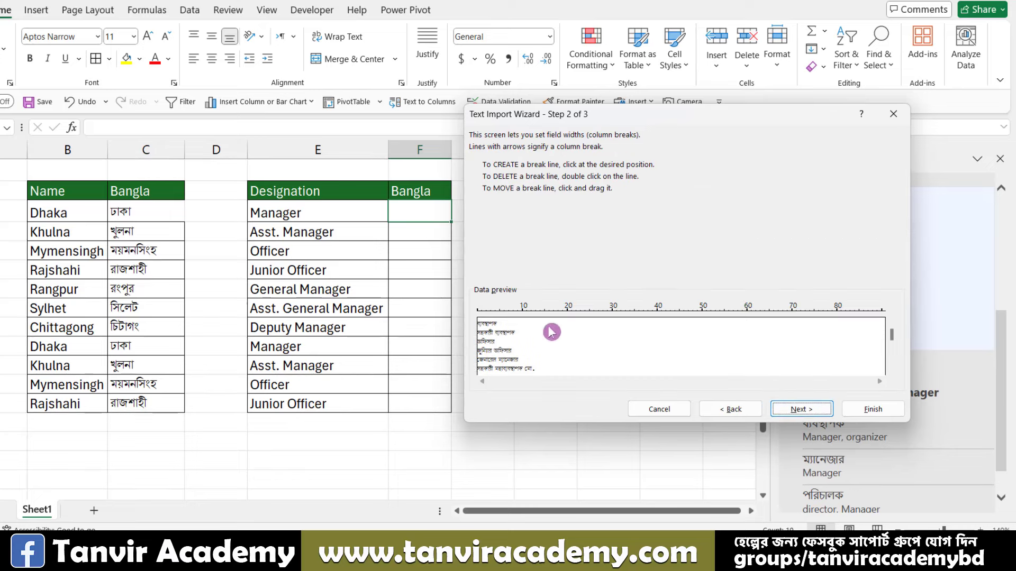
click(798, 410)
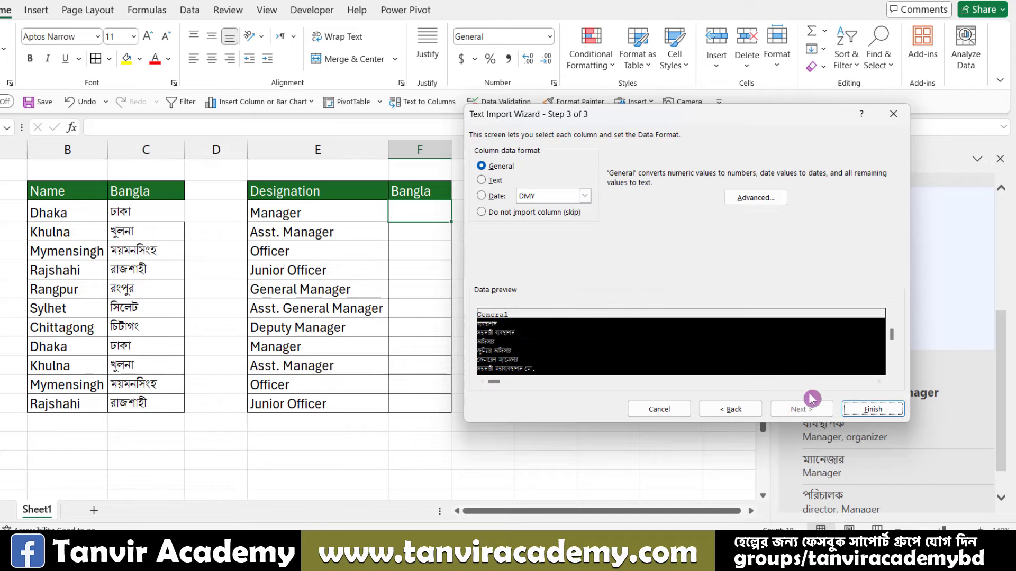
click(880, 417)
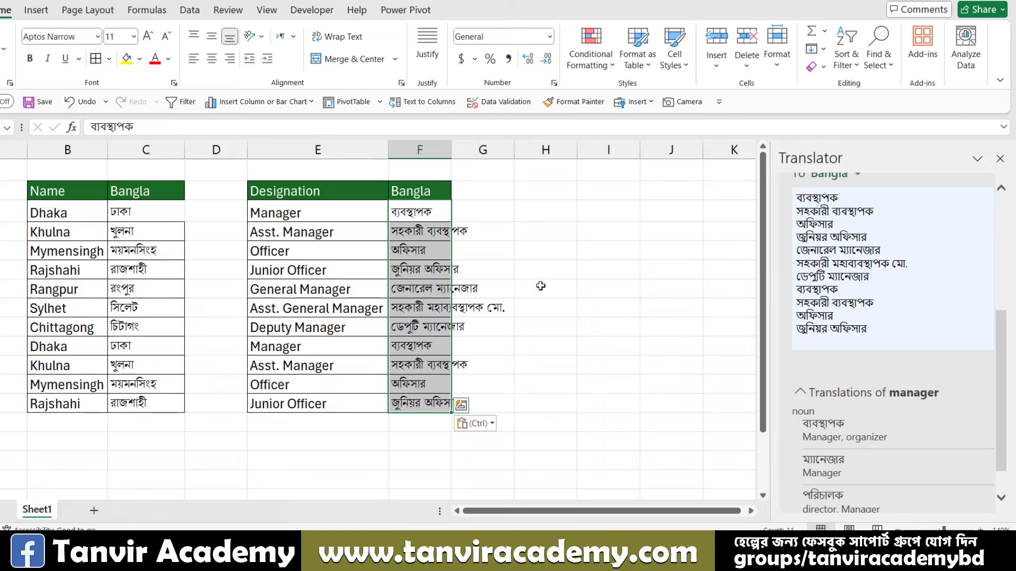
AutoFit column F to the Bangla designations and select cell F10
double_click(451, 149)
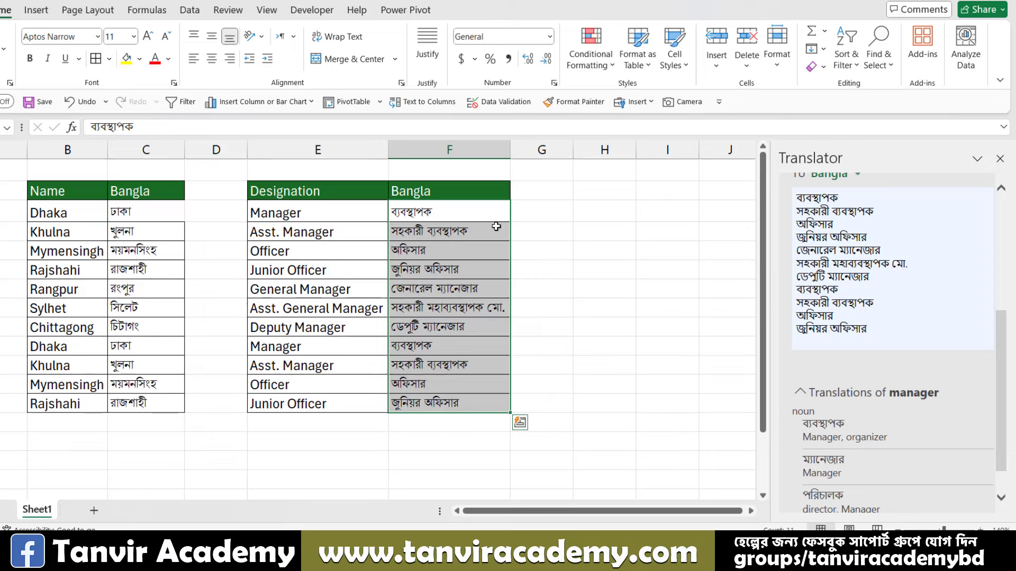
scroll(900, 261, up, 3)
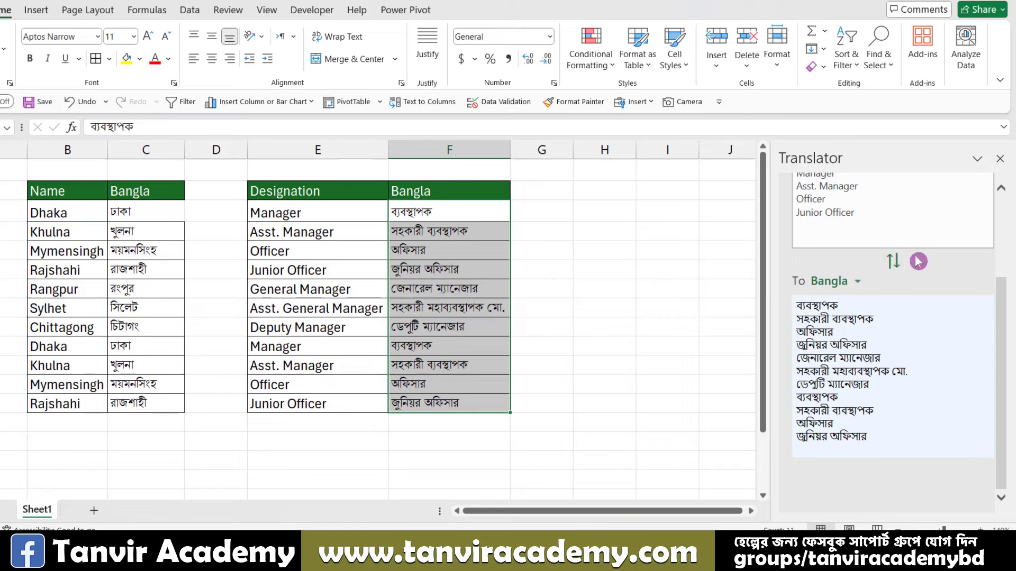
click(450, 344)
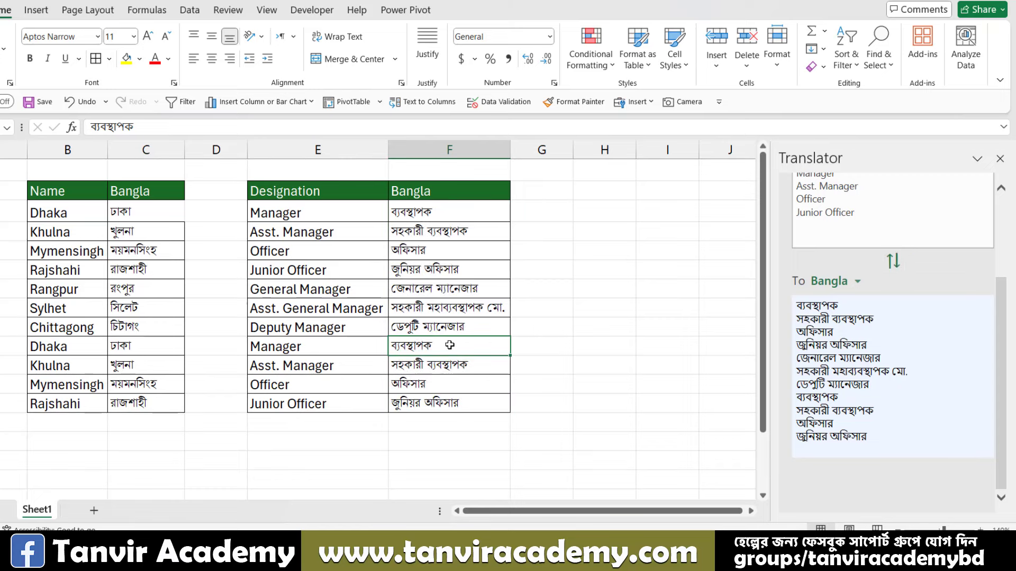